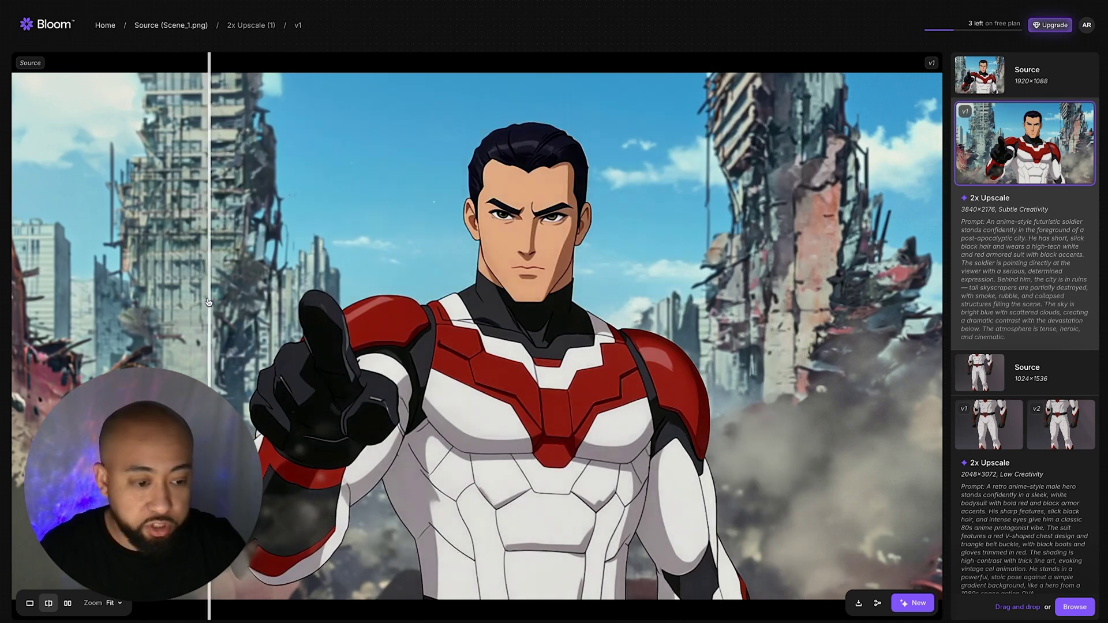
Compare the source and 2x upscaled versions of Scene_1.png around the soldier's face at 100% zoom and across the wider image.
{"action": "left_click", "coordinate": [110, 603]}
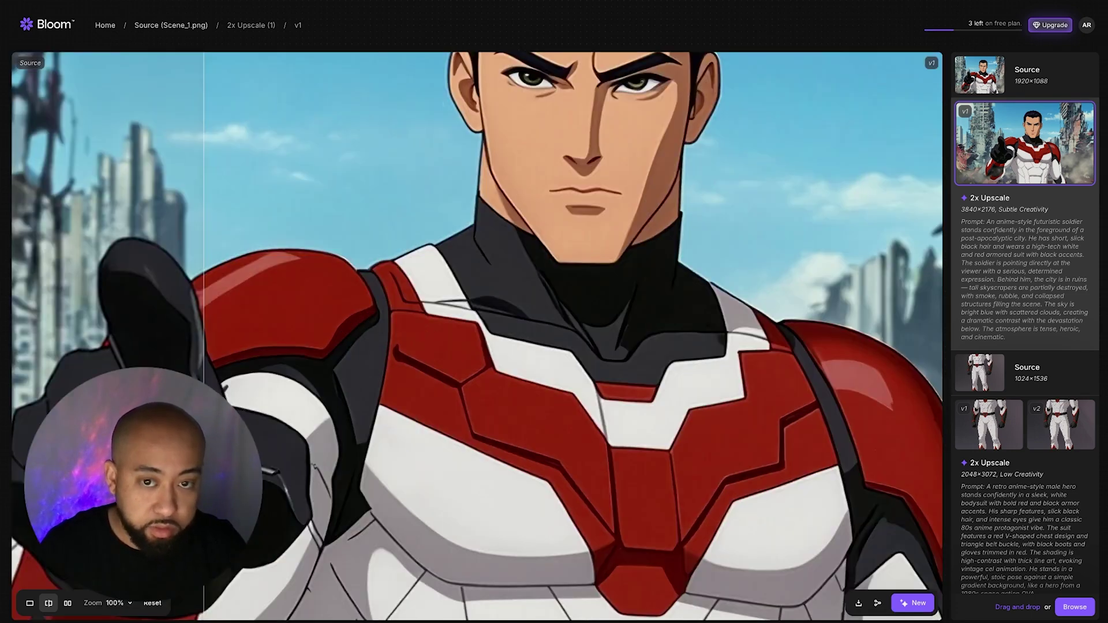
{"action": "scroll", "coordinate": [610, 272], "scroll_direction": "up", "scroll_amount": 5}
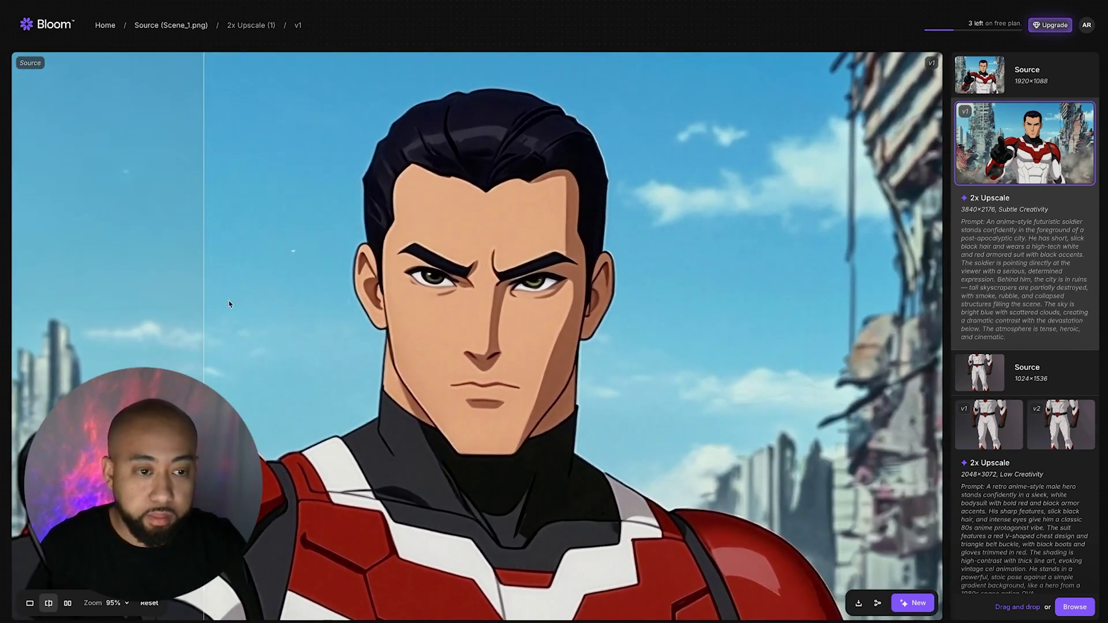
{"action": "left_click_drag", "start_coordinate": [203, 311], "coordinate": [503, 365]}
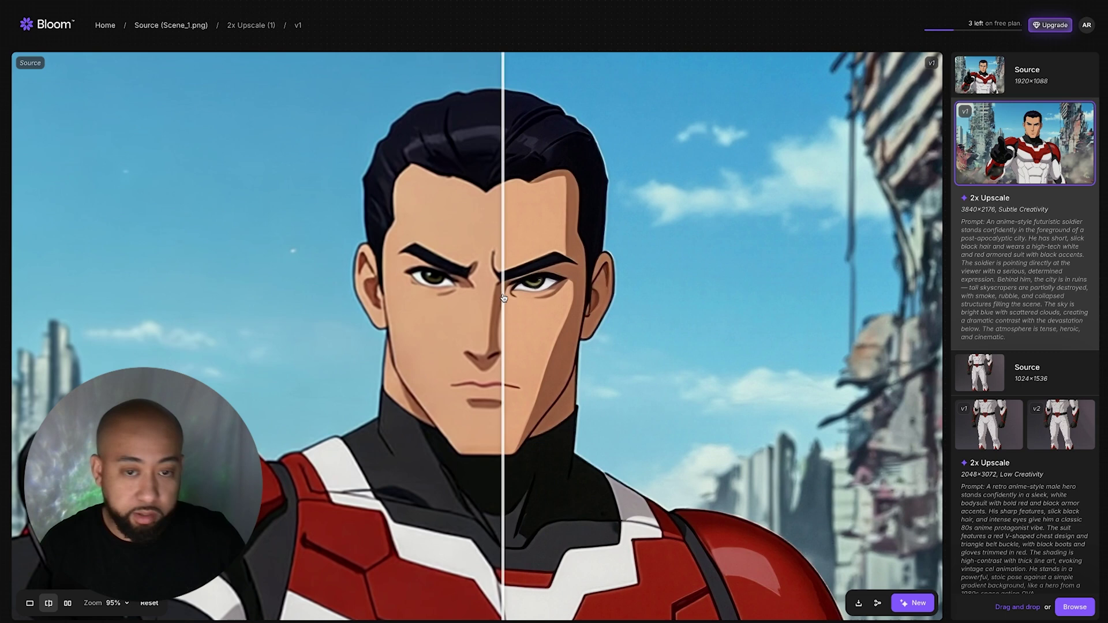
{"action": "left_click_drag", "start_coordinate": [502, 291], "coordinate": [51, 411]}
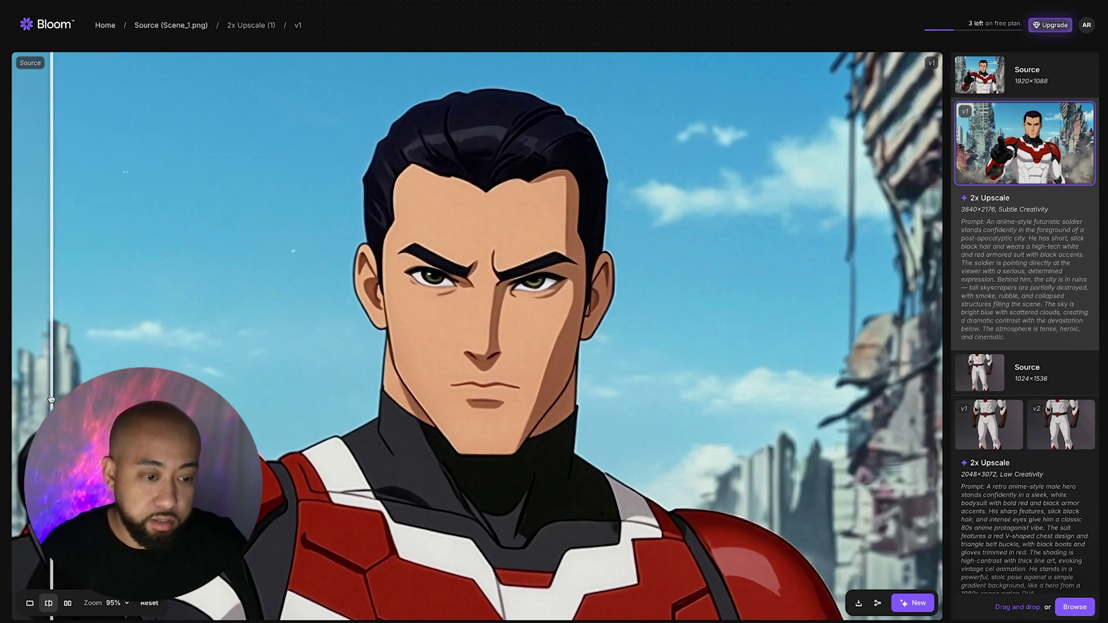
{"action": "scroll", "coordinate": [282, 413], "scroll_direction": "down", "scroll_amount": 5}
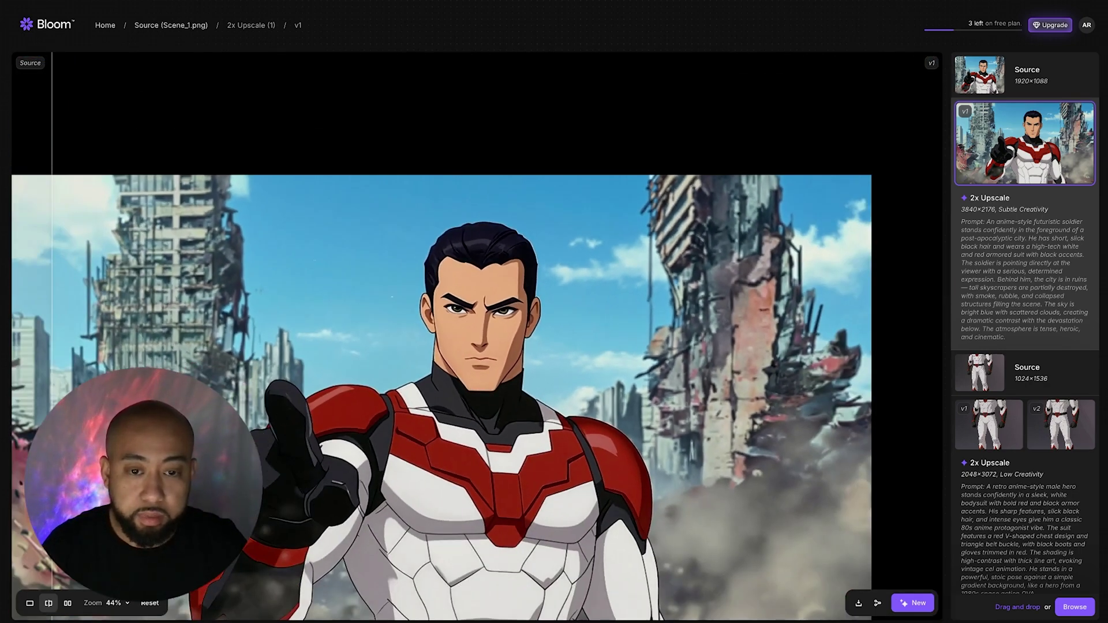
{"action": "left_click_drag", "start_coordinate": [217, 421], "coordinate": [225, 317]}
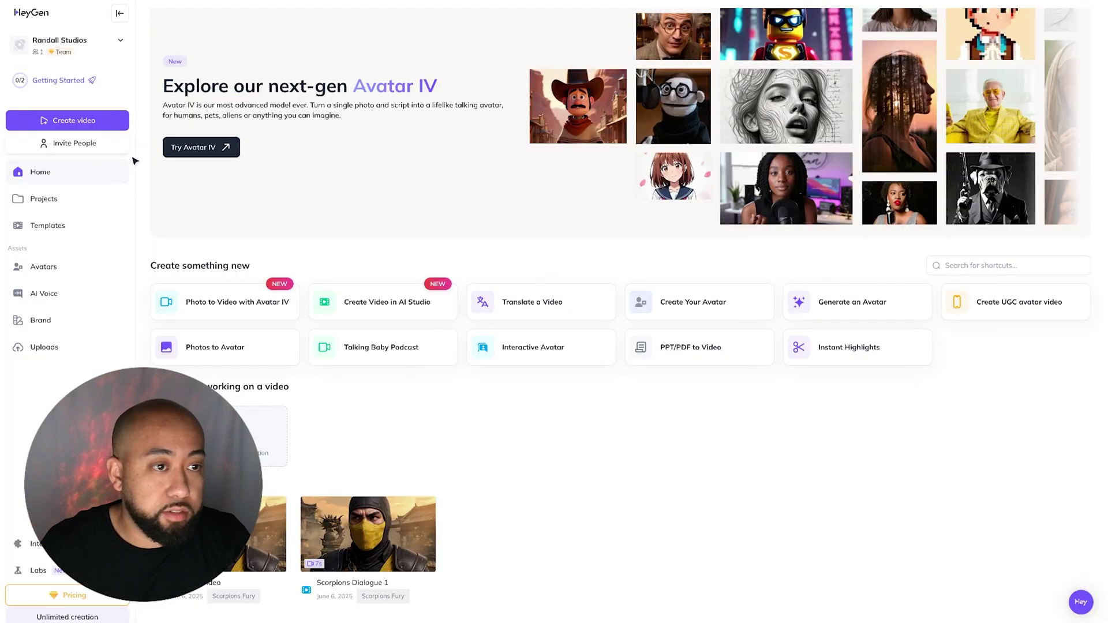
Switch to HeyGen and start an Avatar IV talking video with the anime soldier image uploaded as its photo.
{"action": "left_click", "coordinate": [205, 155]}
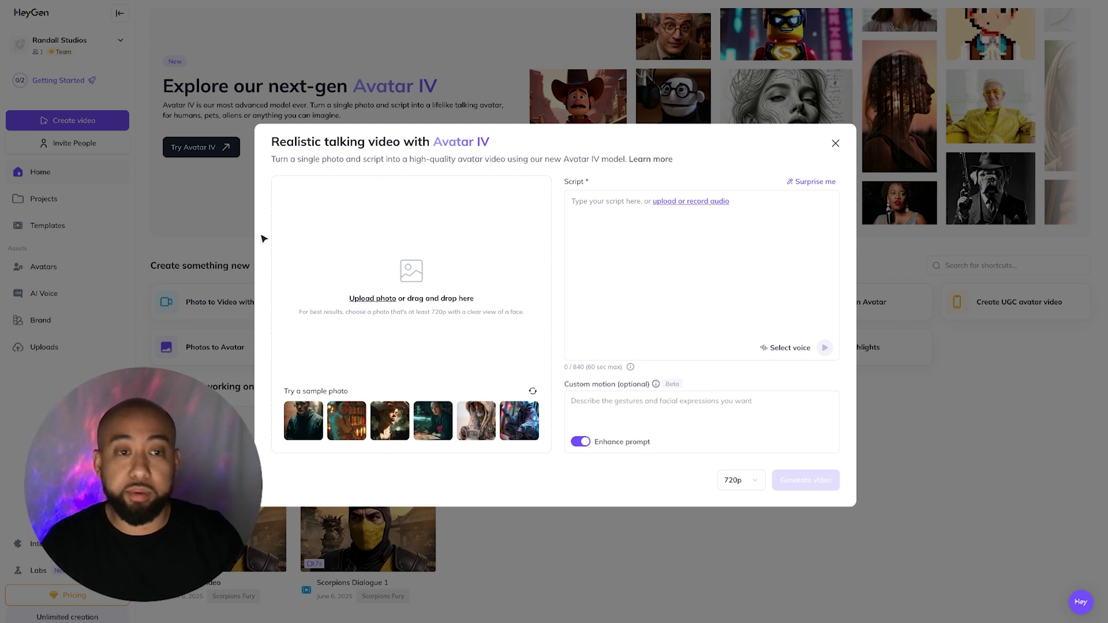
{"action": "left_click", "coordinate": [374, 301]}
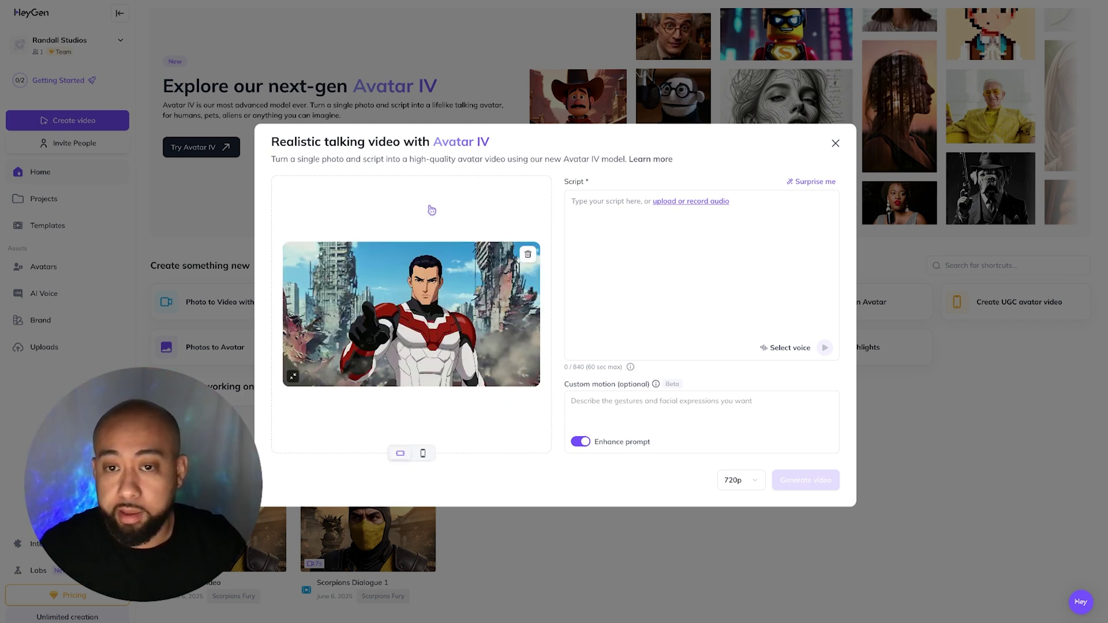
Enter the script "You've carved a trail of ruin across every district. But what you call evolution… looks a lot like extinction.".
{"action": "left_click", "coordinate": [600, 203]}
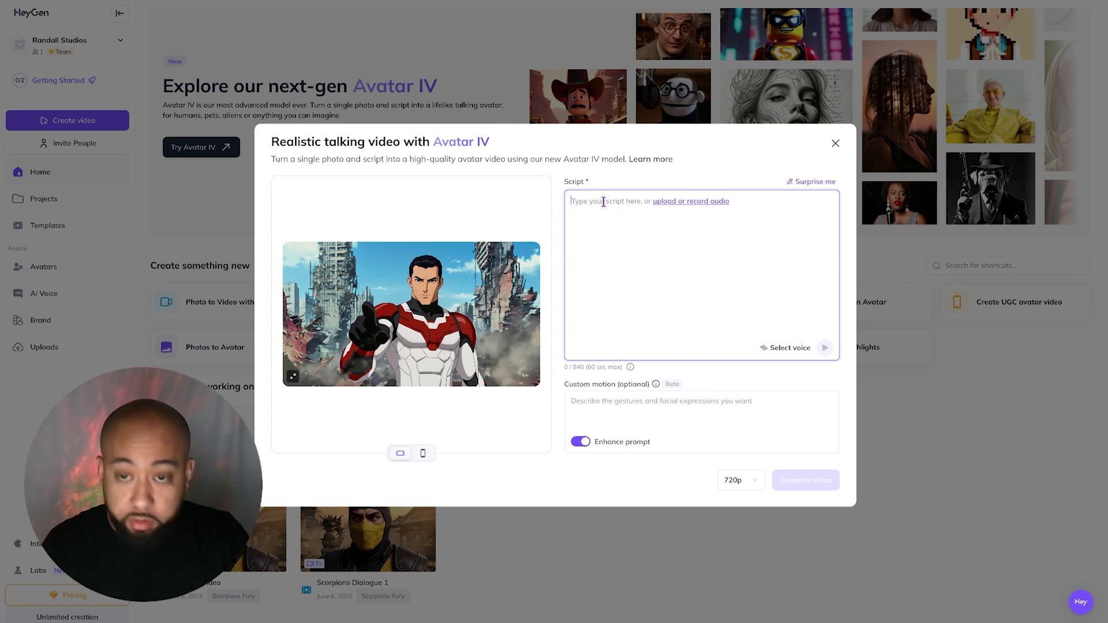
{"action": "type", "text": "You've carved a trail of ruin across every district. But what you call evolution… looks a lot like extinction."}
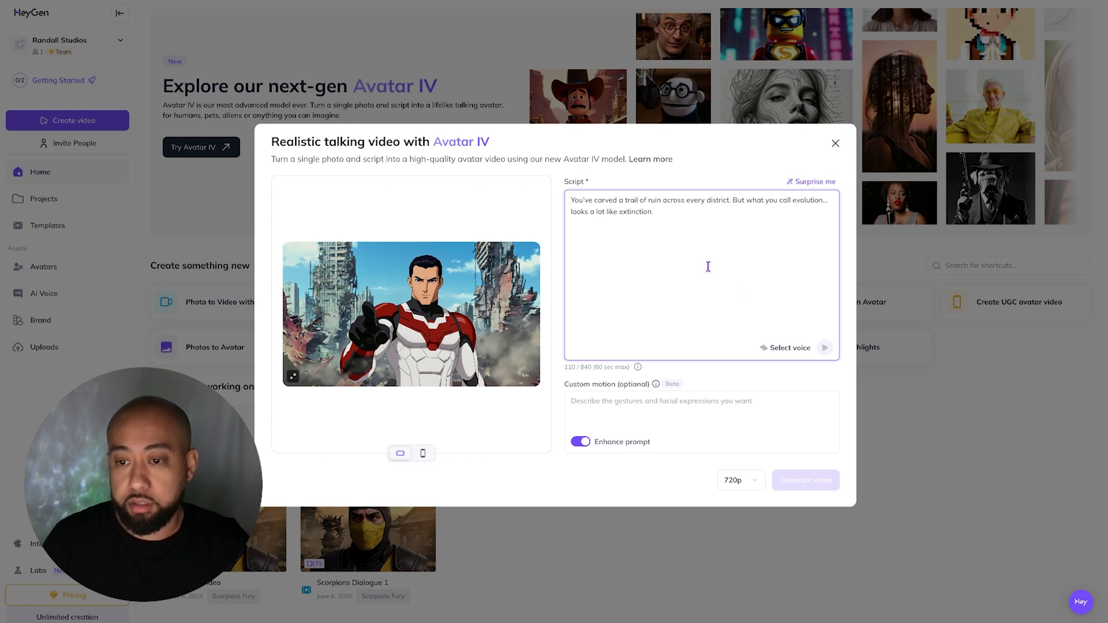
Browse the HeyGen voice library for the script and preview candidate voices, including Confident Connor and Chill Chase.
{"action": "left_click", "coordinate": [779, 349]}
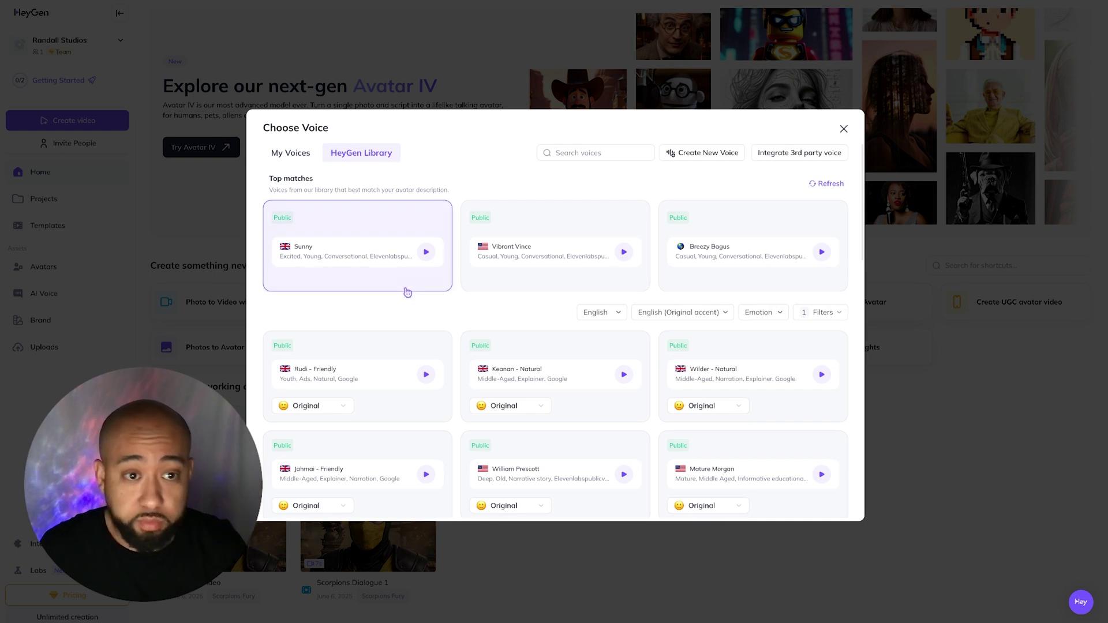
{"action": "scroll", "coordinate": [495, 217], "scroll_direction": "down", "scroll_amount": 2}
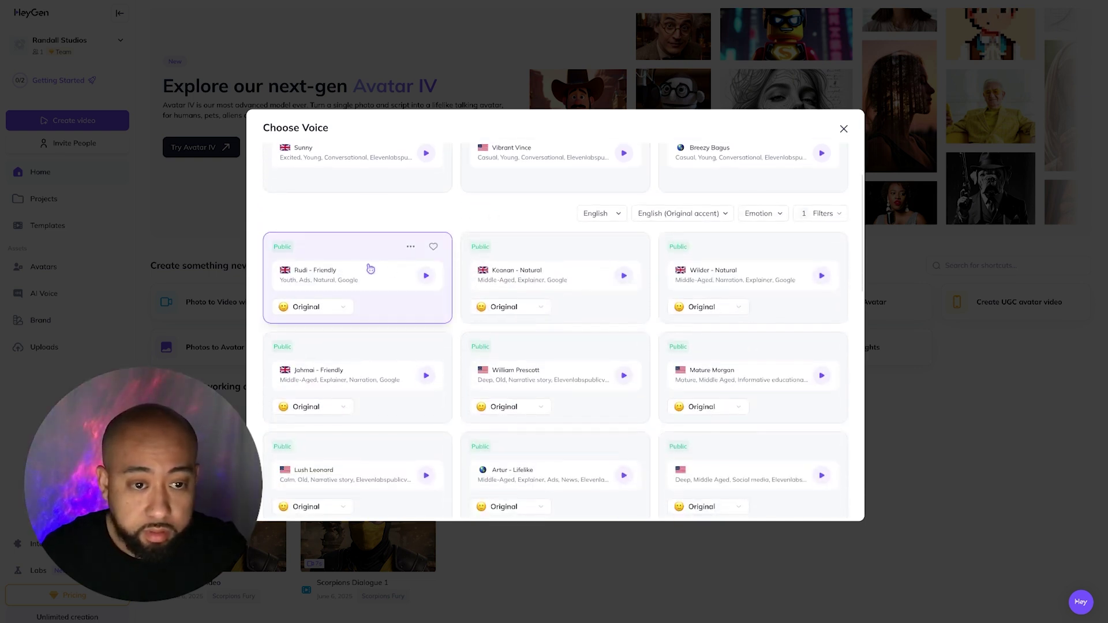
{"action": "scroll", "coordinate": [369, 267], "scroll_direction": "down", "scroll_amount": 1}
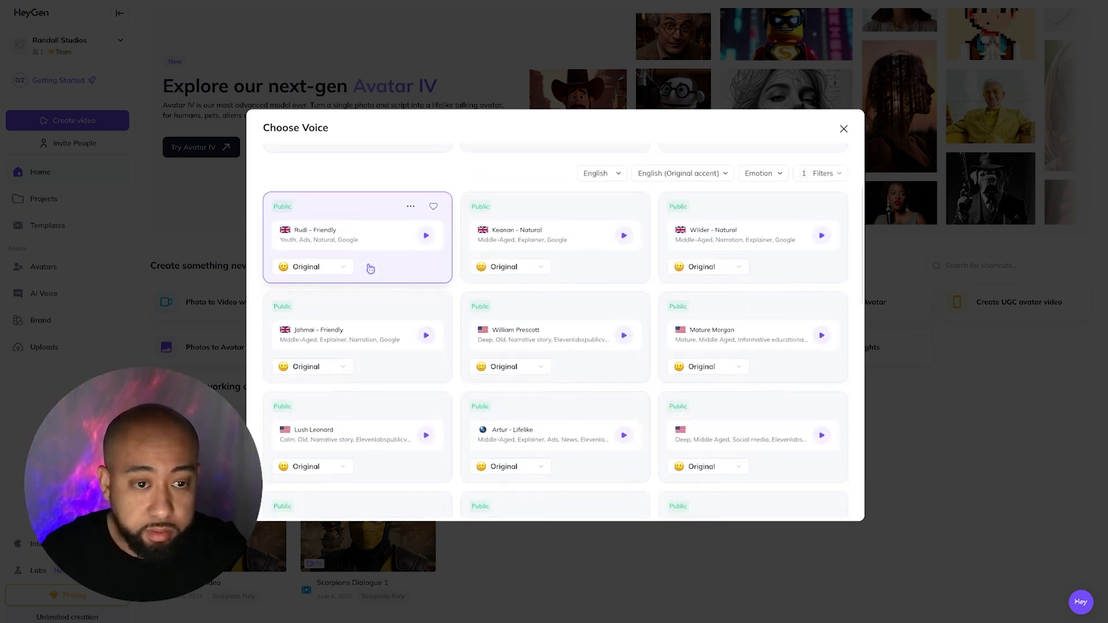
{"action": "left_click", "coordinate": [429, 239]}
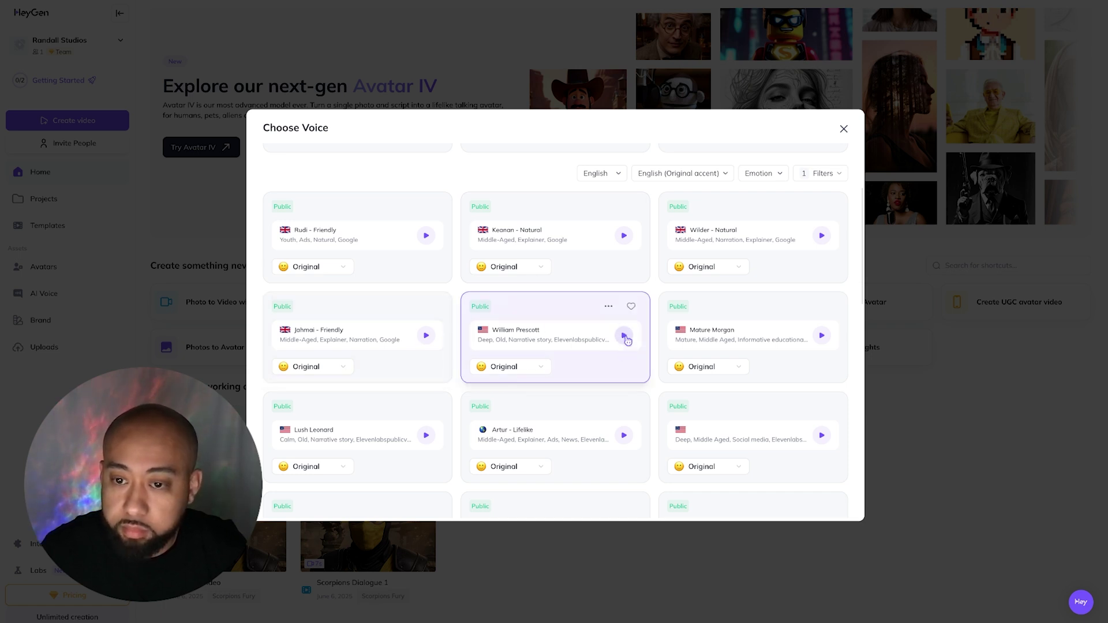
{"action": "scroll", "coordinate": [527, 329], "scroll_direction": "down", "scroll_amount": 2}
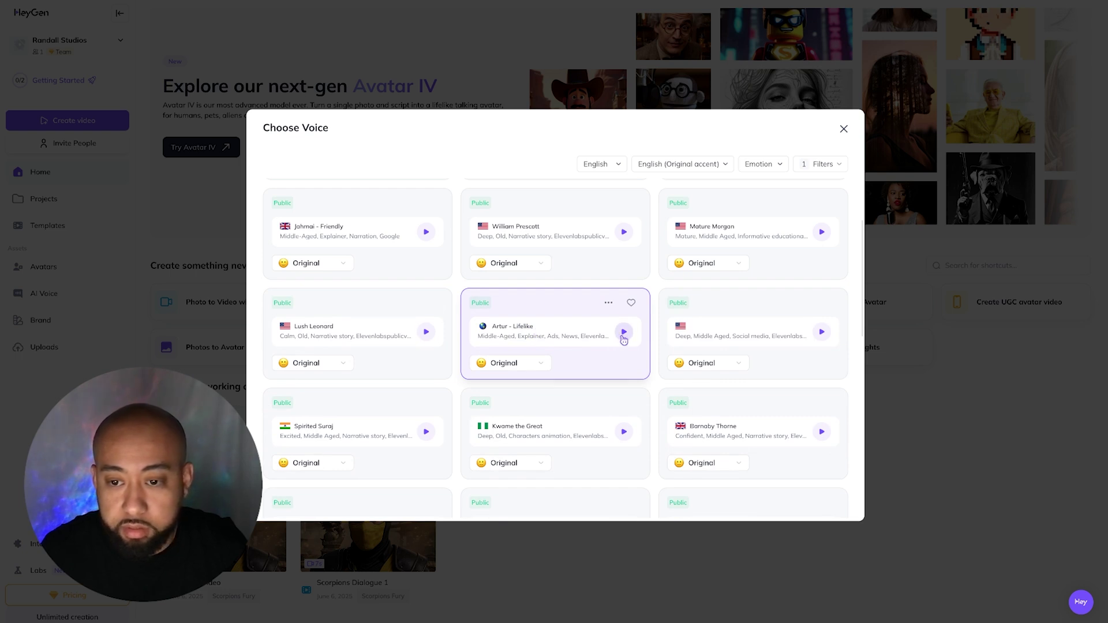
{"action": "scroll", "coordinate": [654, 338], "scroll_direction": "down", "scroll_amount": 1}
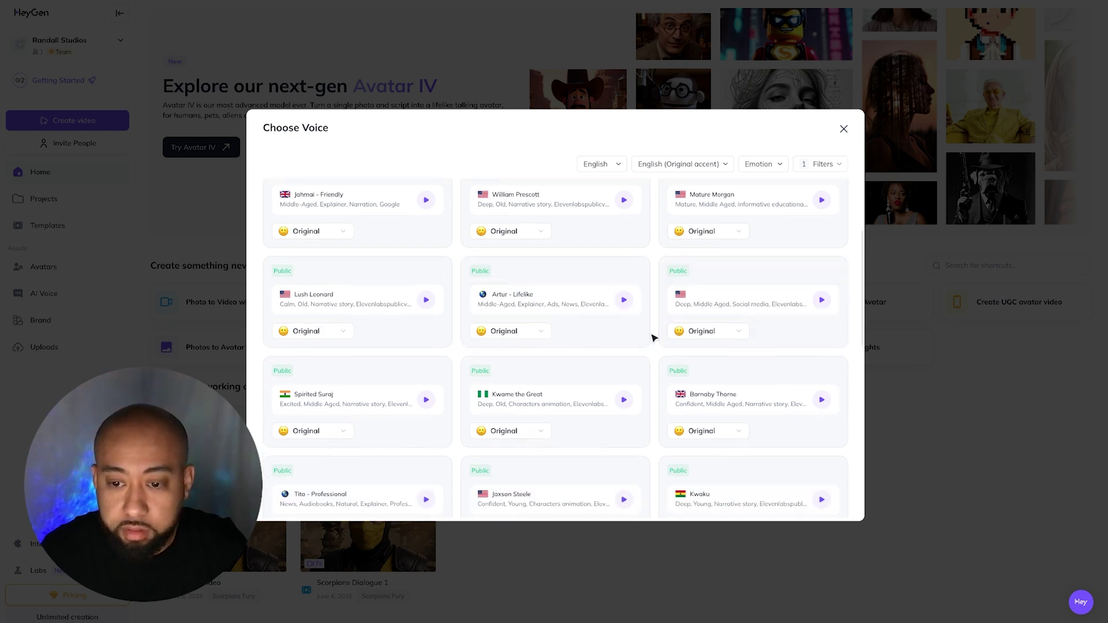
{"action": "scroll", "coordinate": [554, 400], "scroll_direction": "down", "scroll_amount": 3}
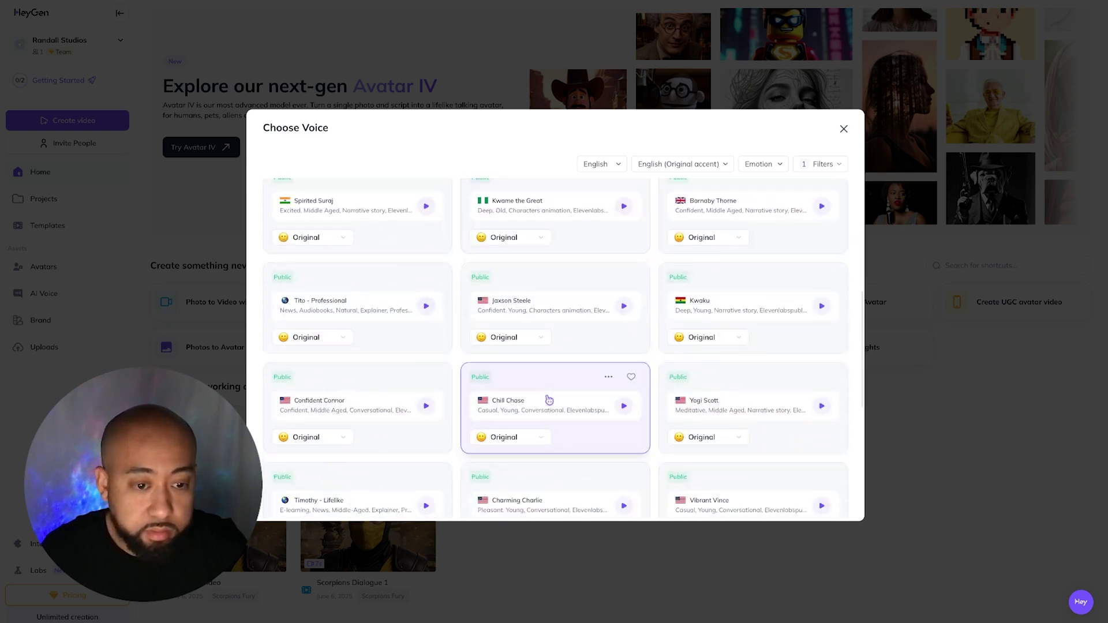
{"action": "scroll", "coordinate": [549, 399], "scroll_direction": "down", "scroll_amount": 1}
{"action": "left_click", "coordinate": [425, 373]}
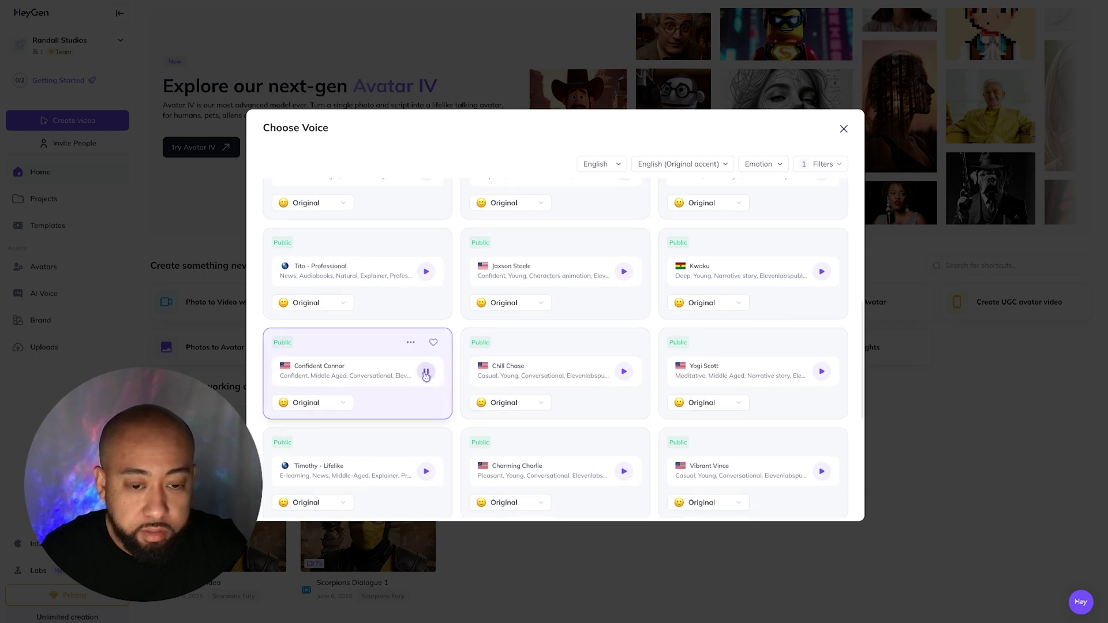
{"action": "left_click", "coordinate": [624, 373]}
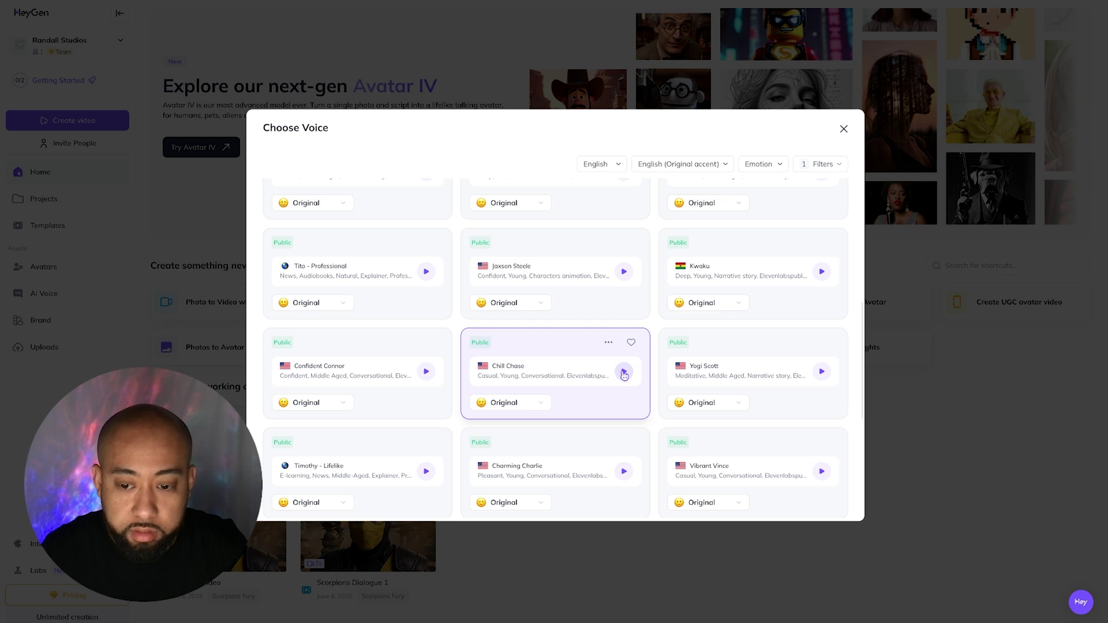
Preview further library voices, including Victor Hayes, and choose Warrior Rohan as the voice for the script.
{"action": "scroll", "coordinate": [584, 378], "scroll_direction": "down", "scroll_amount": 2}
{"action": "scroll", "coordinate": [386, 398], "scroll_direction": "down", "scroll_amount": 2}
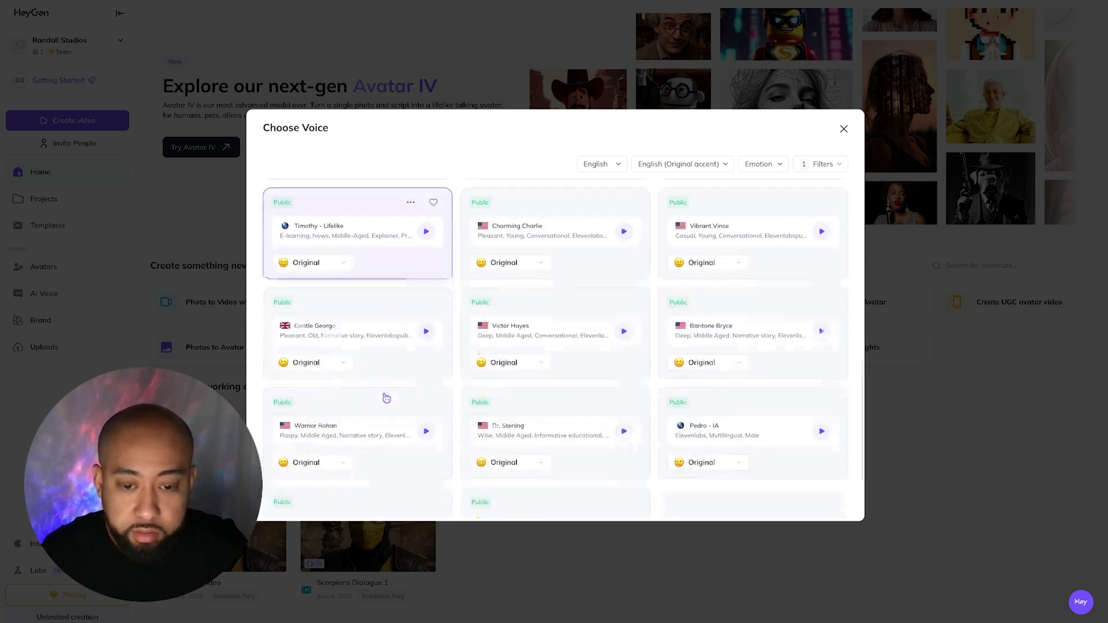
{"action": "left_click", "coordinate": [625, 333]}
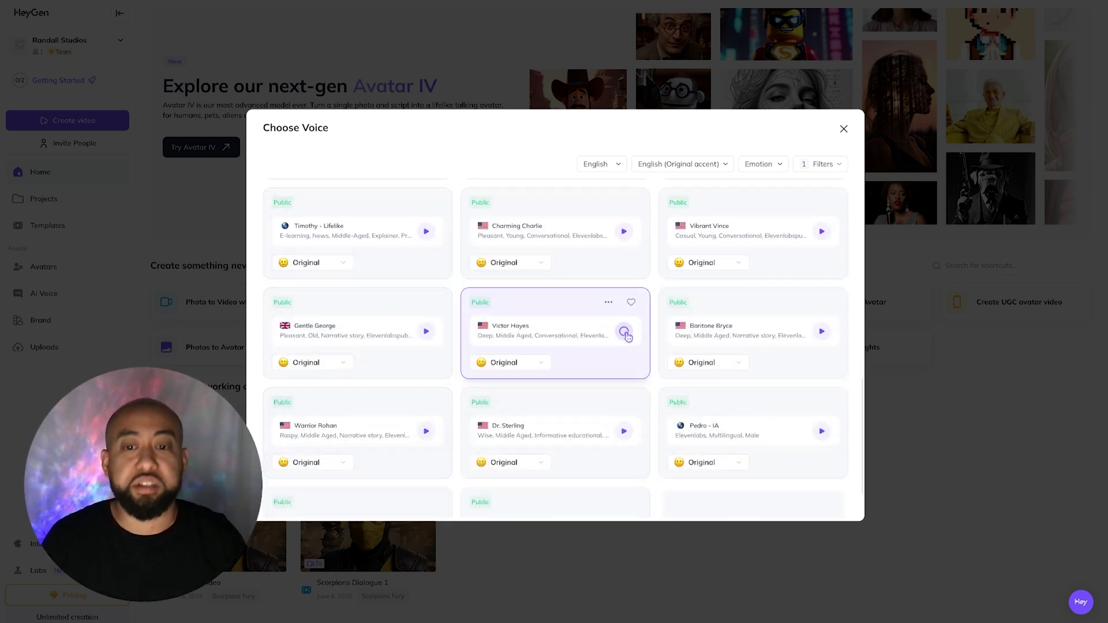
{"action": "left_click", "coordinate": [626, 333]}
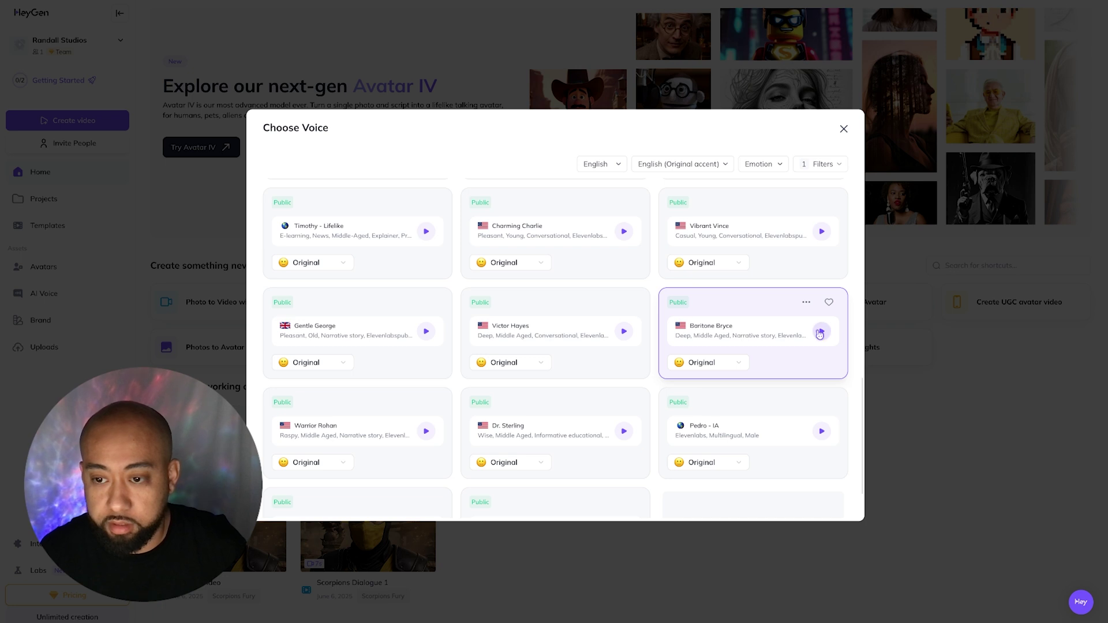
{"action": "scroll", "coordinate": [764, 365], "scroll_direction": "down", "scroll_amount": 1}
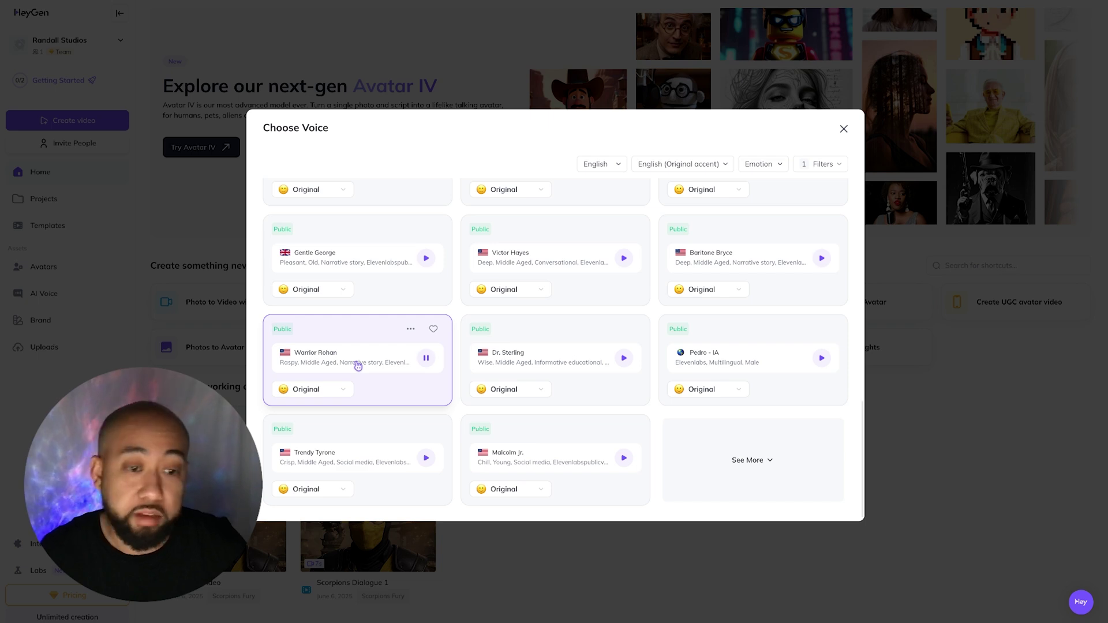
{"action": "left_click", "coordinate": [357, 366]}
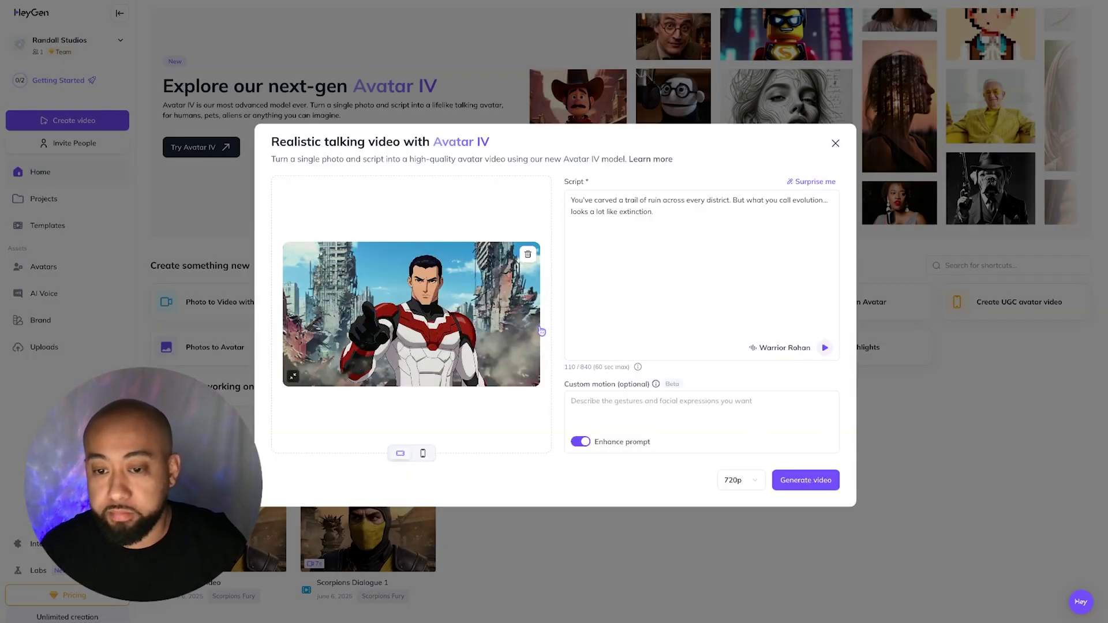
Generate the soldier's talking video at 1080p without custom motion and play the result.
{"action": "left_click", "coordinate": [697, 302]}
{"action": "left_click", "coordinate": [632, 401]}
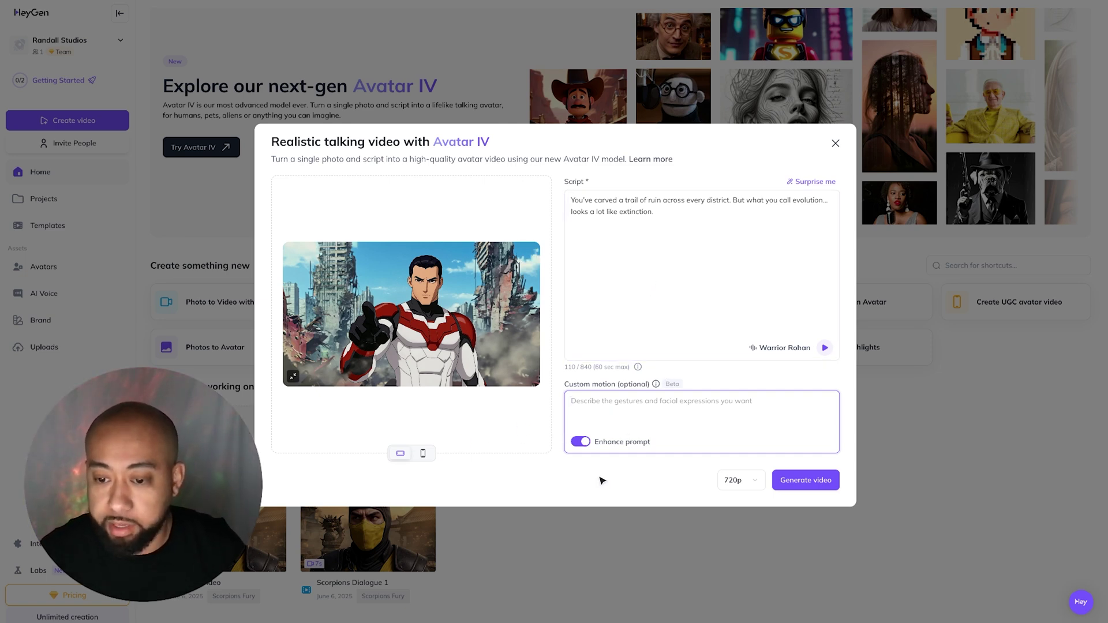
{"action": "left_click", "coordinate": [741, 481]}
{"action": "left_click", "coordinate": [743, 522]}
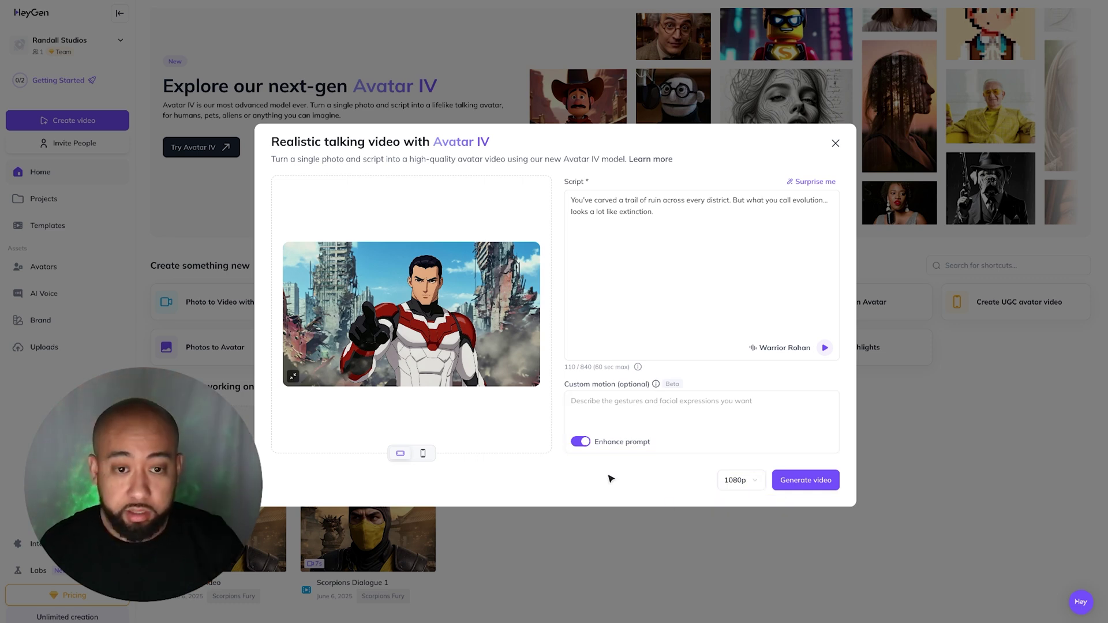
{"action": "left_click", "coordinate": [825, 483]}
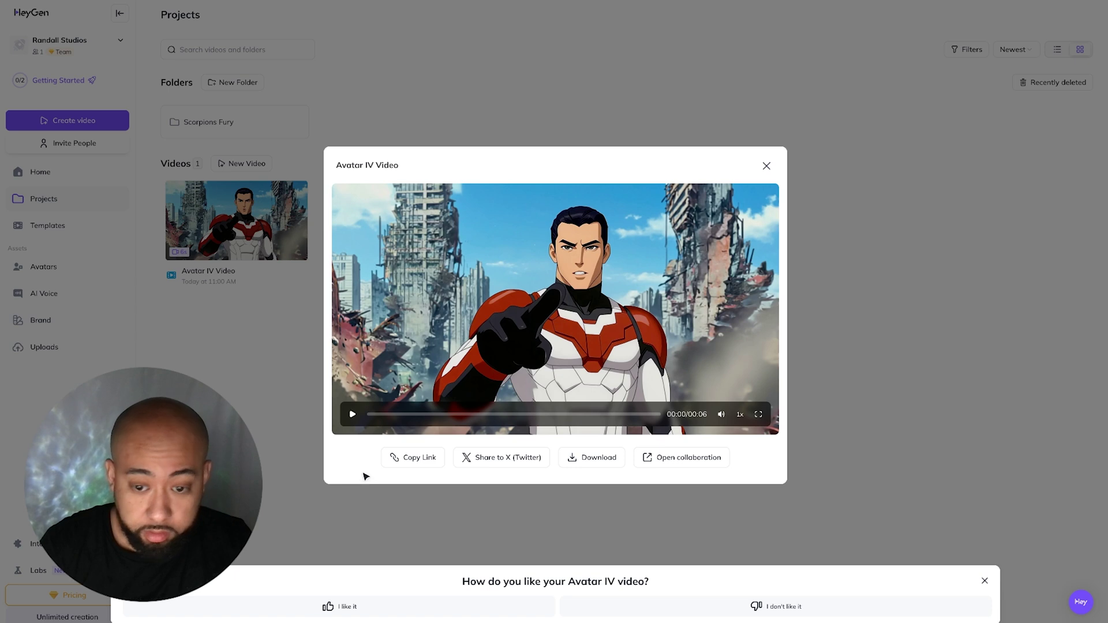
{"action": "left_click", "coordinate": [352, 414]}
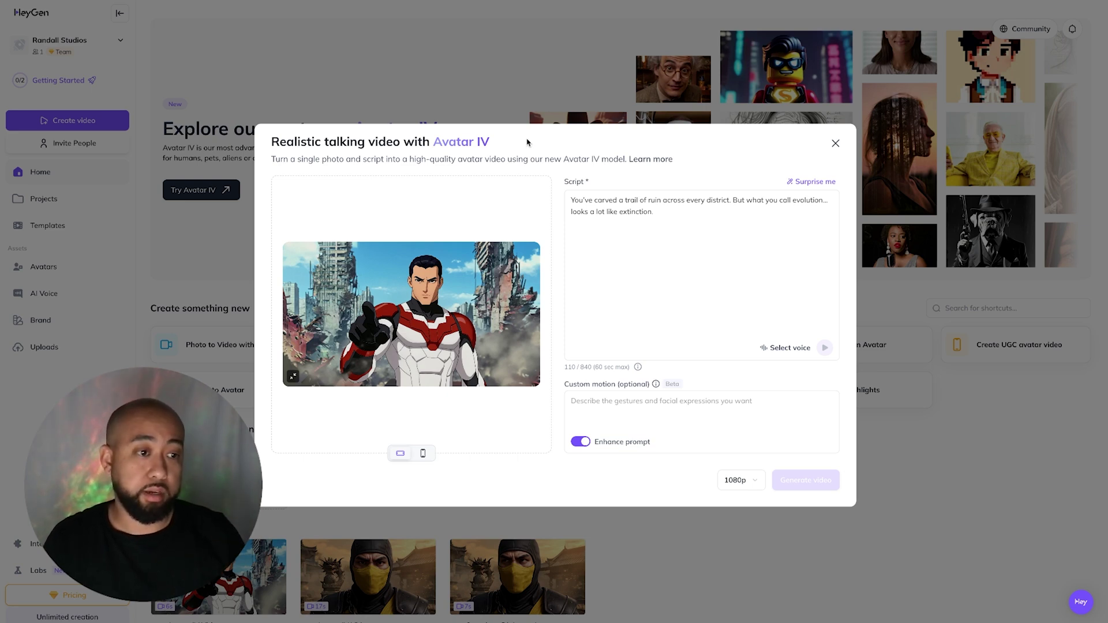
Paste a custom motion prompt for a cinematic anime-style soldier scene, and generate the 1080p video with the Casual Chris voice.
{"action": "key", "text": "Tab"}
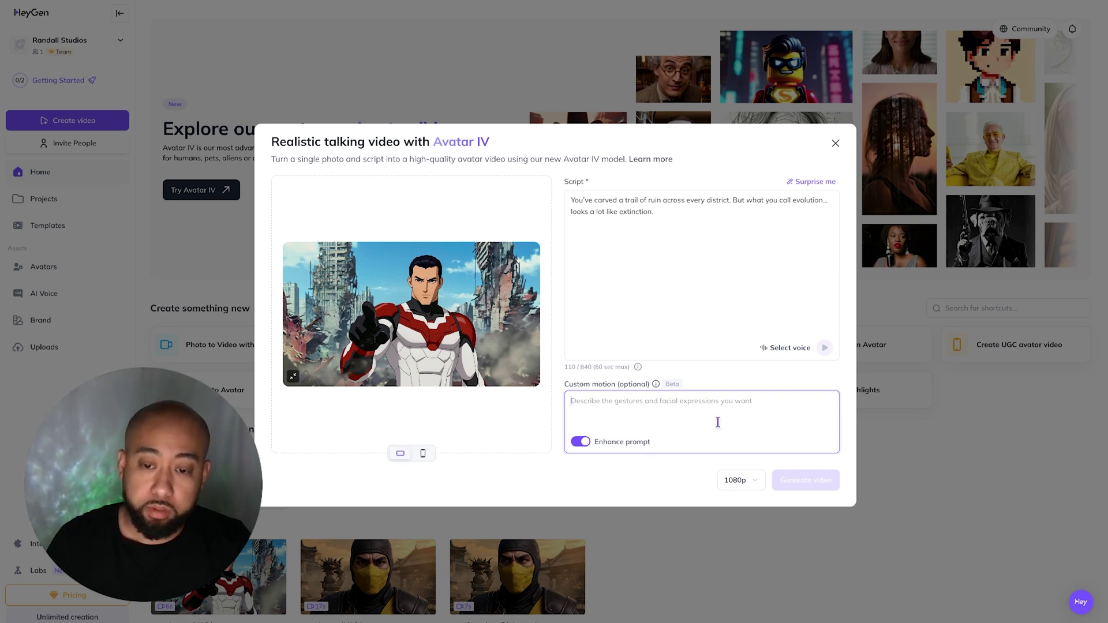
{"action": "key", "text": "ctrl+v"}
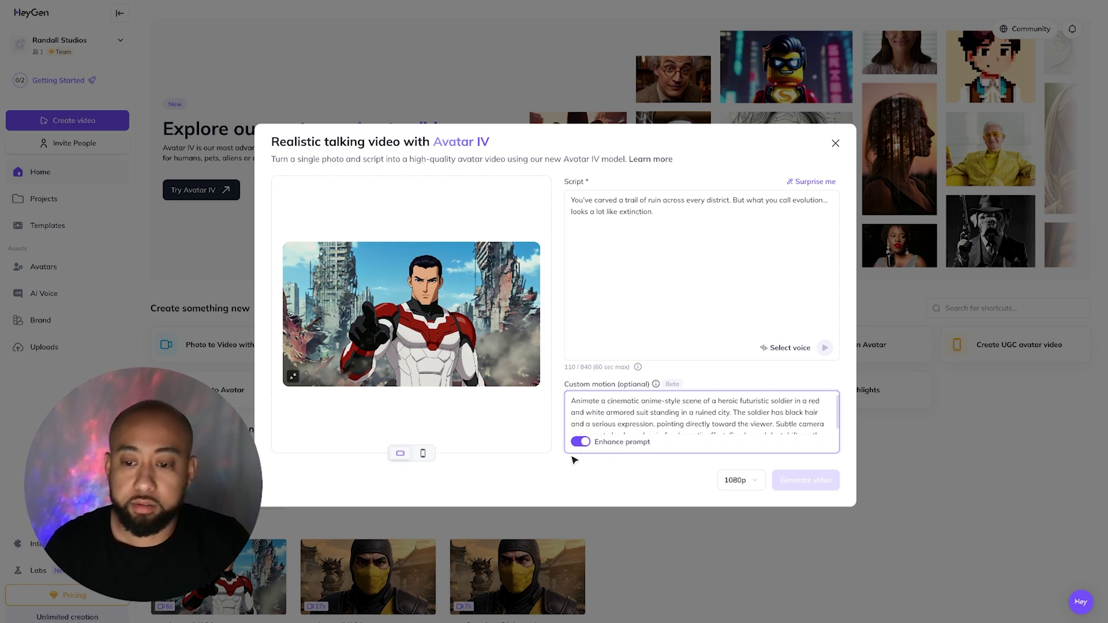
{"action": "left_click", "coordinate": [618, 469]}
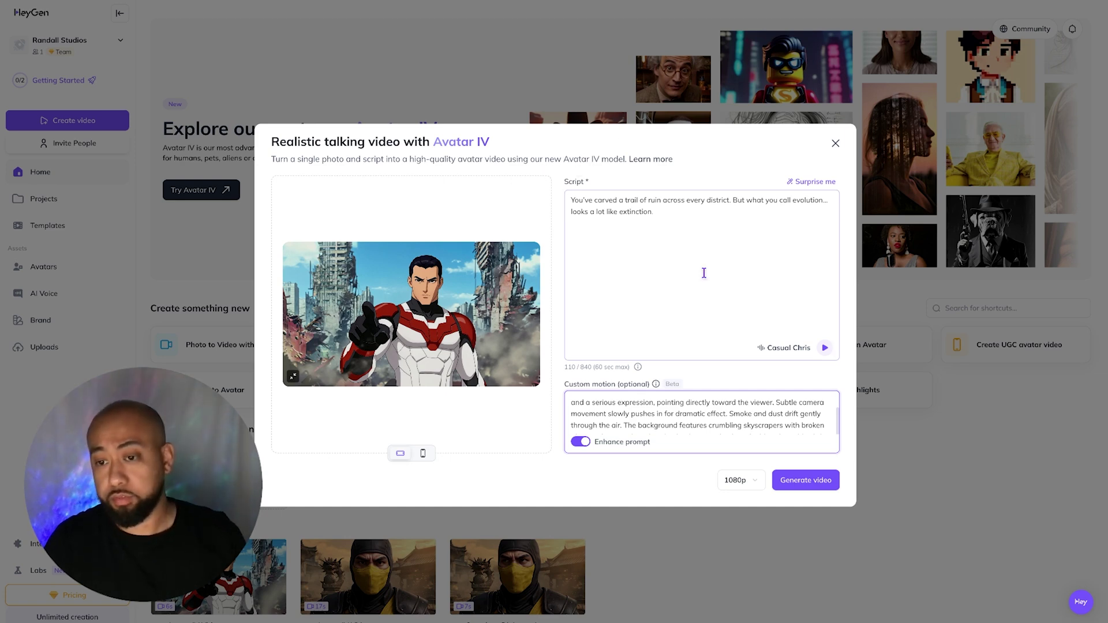
{"action": "left_click", "coordinate": [826, 348]}
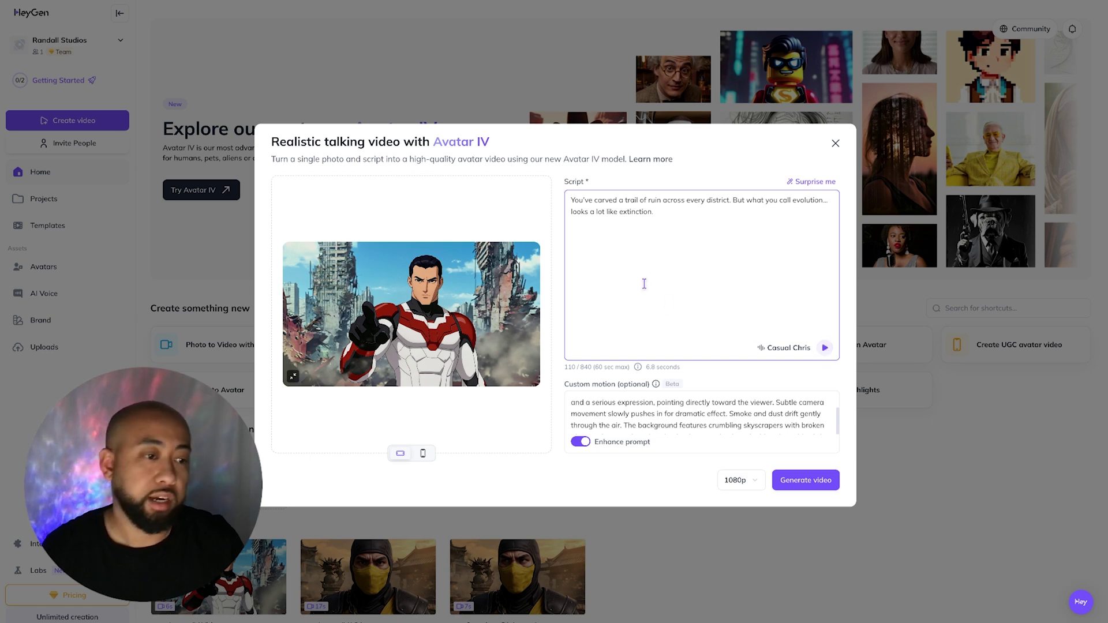
{"action": "left_click", "coordinate": [818, 486]}
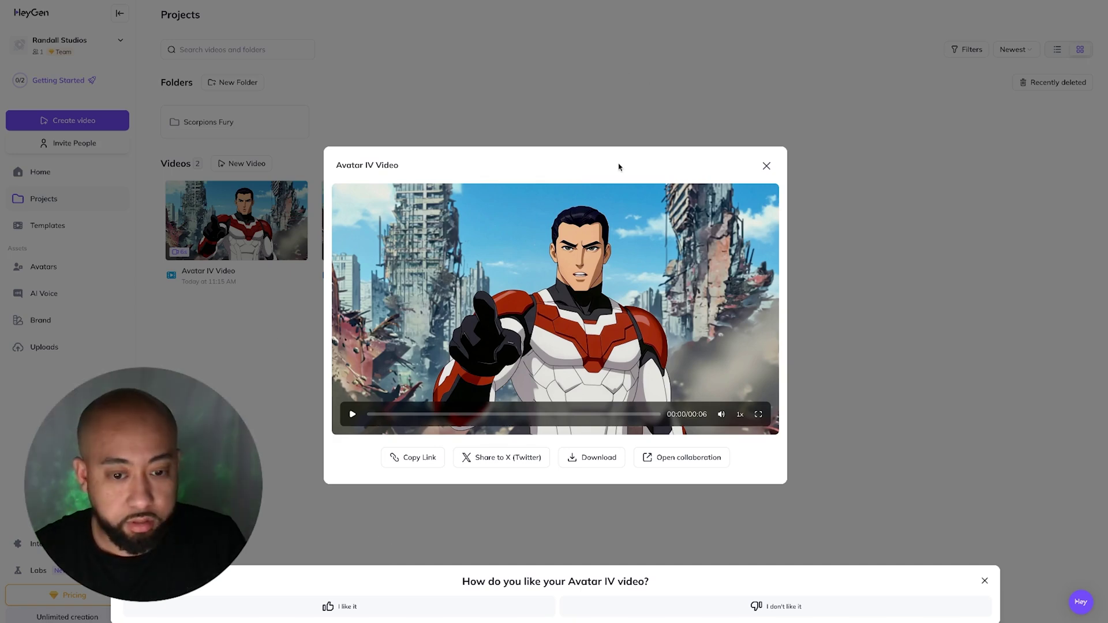
Play the regenerated soldier video and the red spiked monster's Avatar IV video.
{"action": "left_click", "coordinate": [352, 415]}
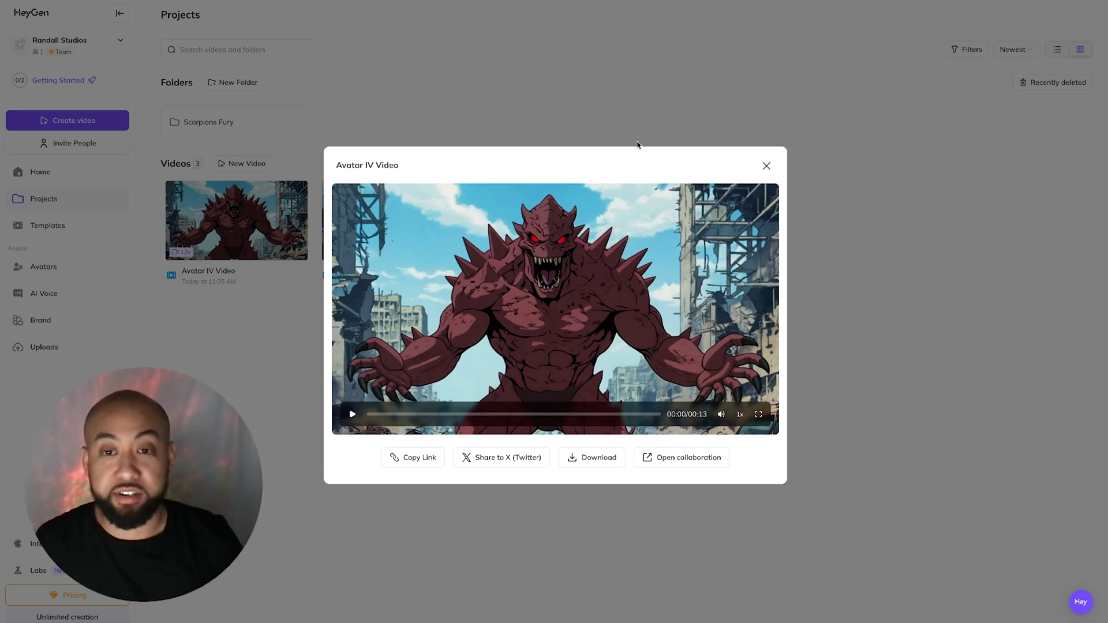
{"action": "left_click", "coordinate": [351, 415]}
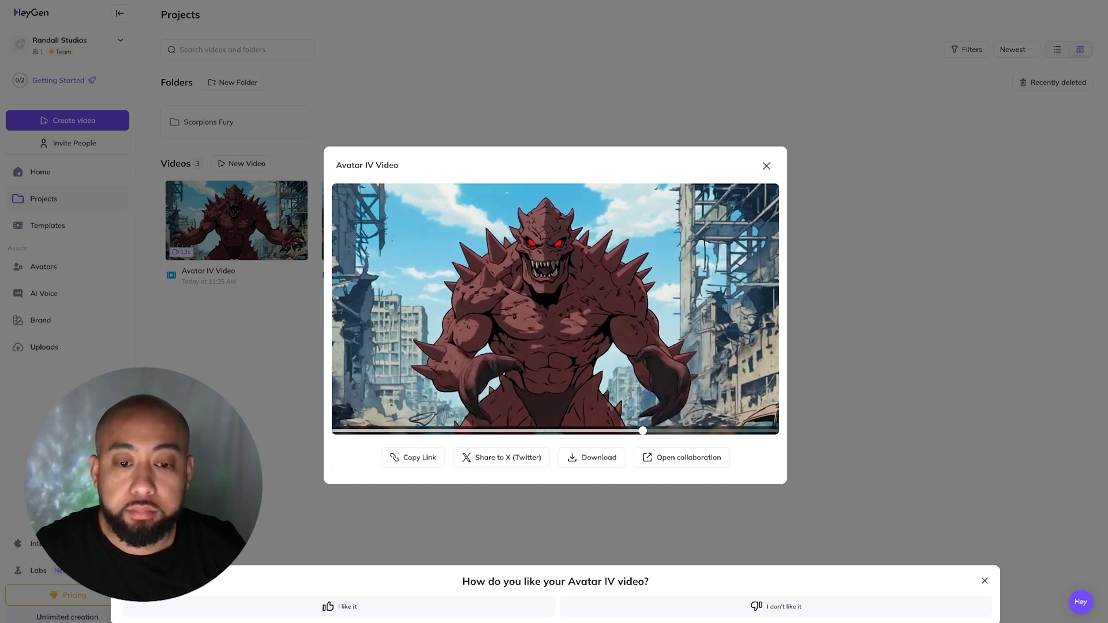
Replay the red spiked monster's Avatar IV video, and play the armored hero's side-profile Avatar IV video.
{"action": "mouse_move", "coordinate": [354, 415]}
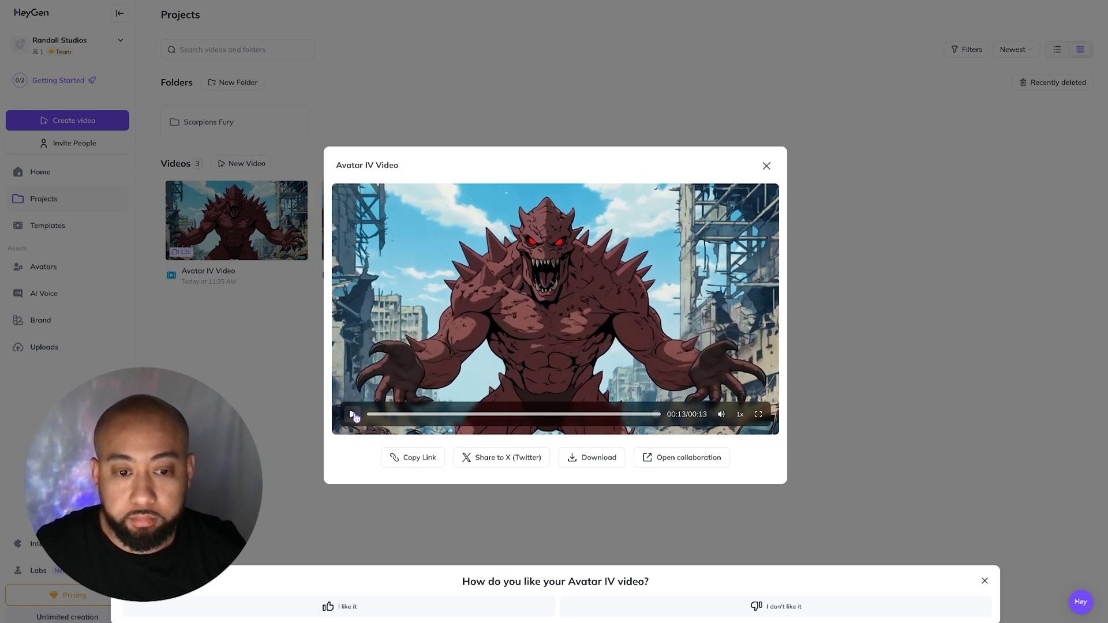
{"action": "left_click", "coordinate": [353, 415]}
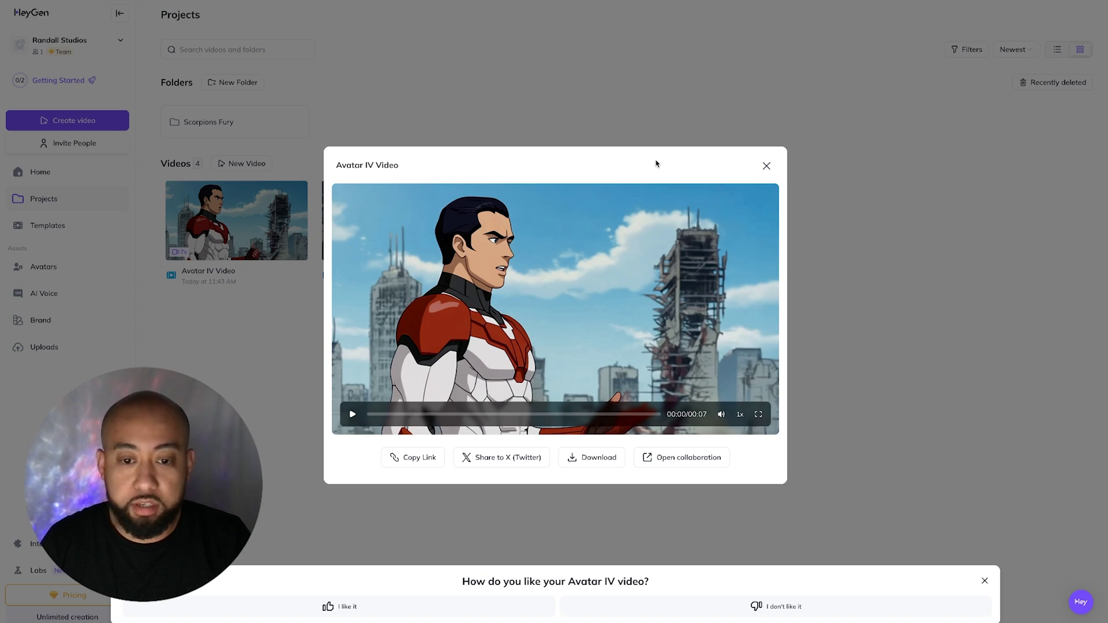
{"action": "left_click", "coordinate": [354, 415]}
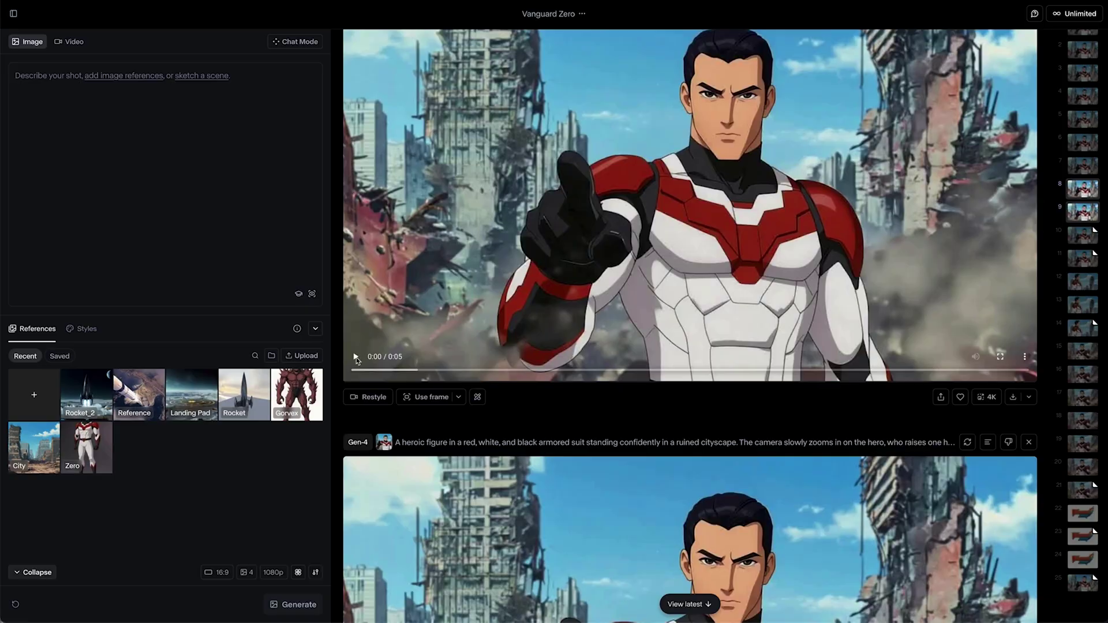
In Runway's Vanguard Zero session, play the two Gen-4 clips of the armored hero pointing at the camera.
{"action": "left_click", "coordinate": [355, 358]}
{"action": "scroll", "coordinate": [382, 365], "scroll_direction": "up", "scroll_amount": 1}
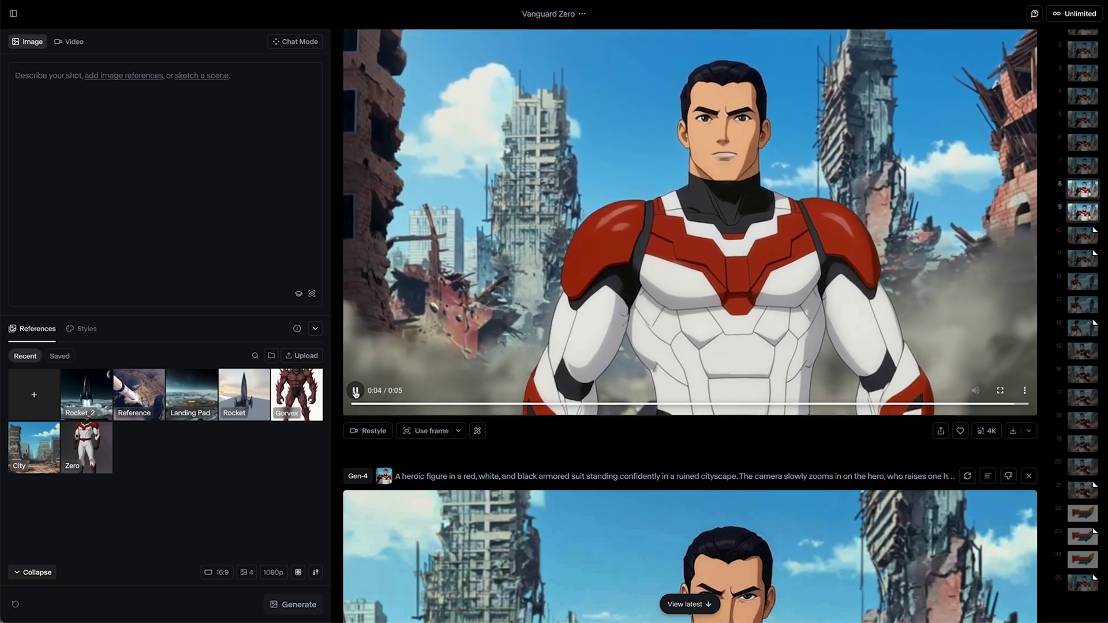
{"action": "scroll", "coordinate": [382, 386], "scroll_direction": "down", "scroll_amount": 6}
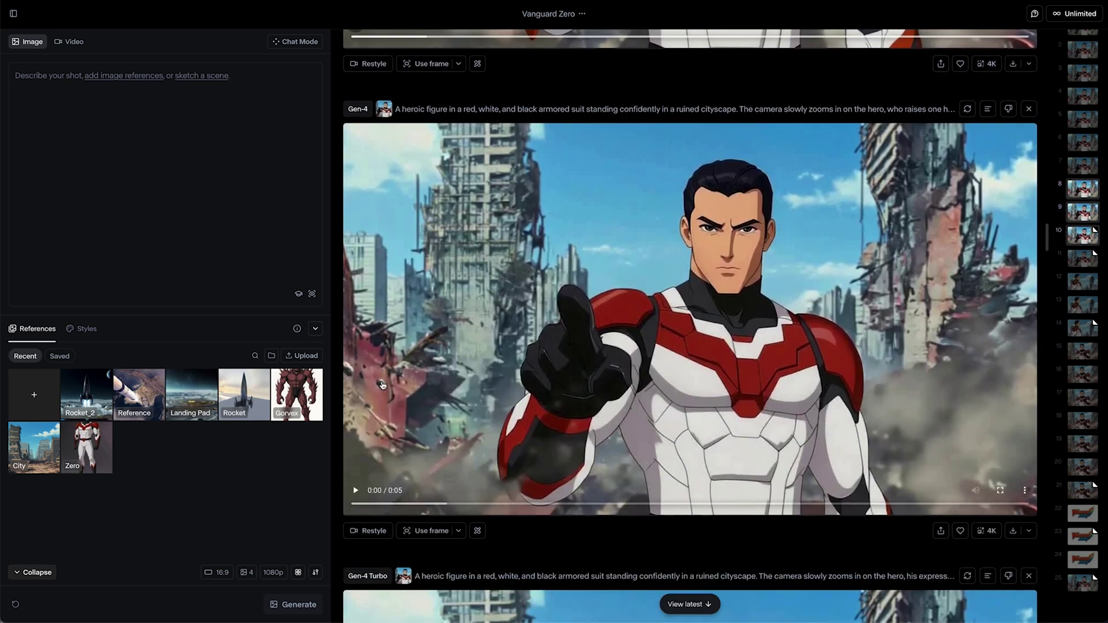
{"action": "left_click", "coordinate": [356, 490]}
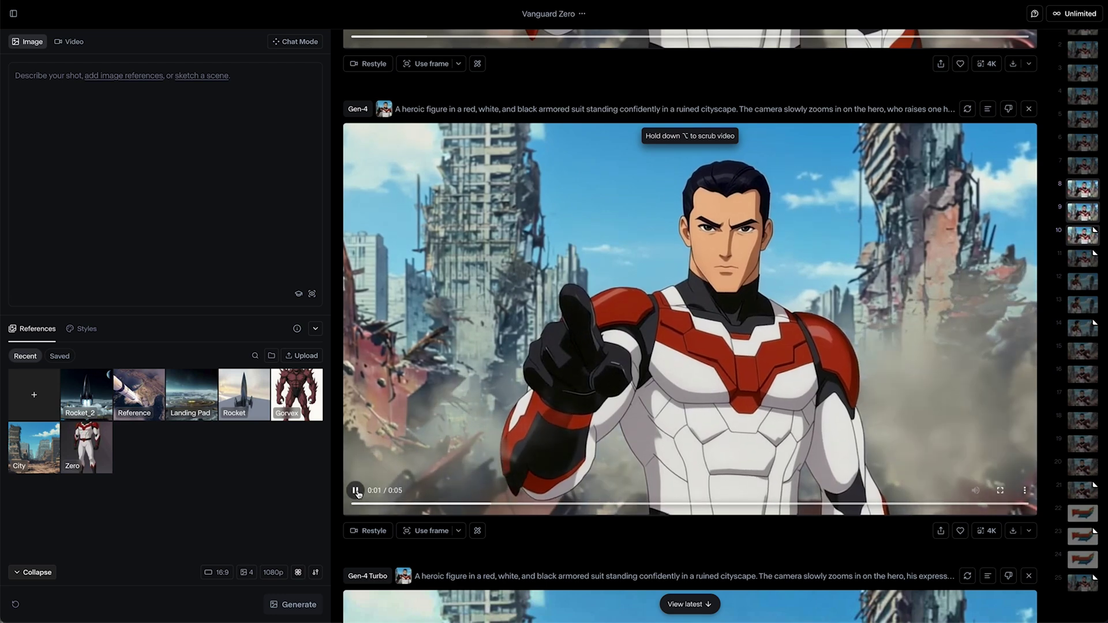
Look through the Gen-4 Turbo clips and play the second side-profile video of the armored hero in the ruined city.
{"action": "scroll", "coordinate": [388, 488], "scroll_direction": "down", "scroll_amount": 7}
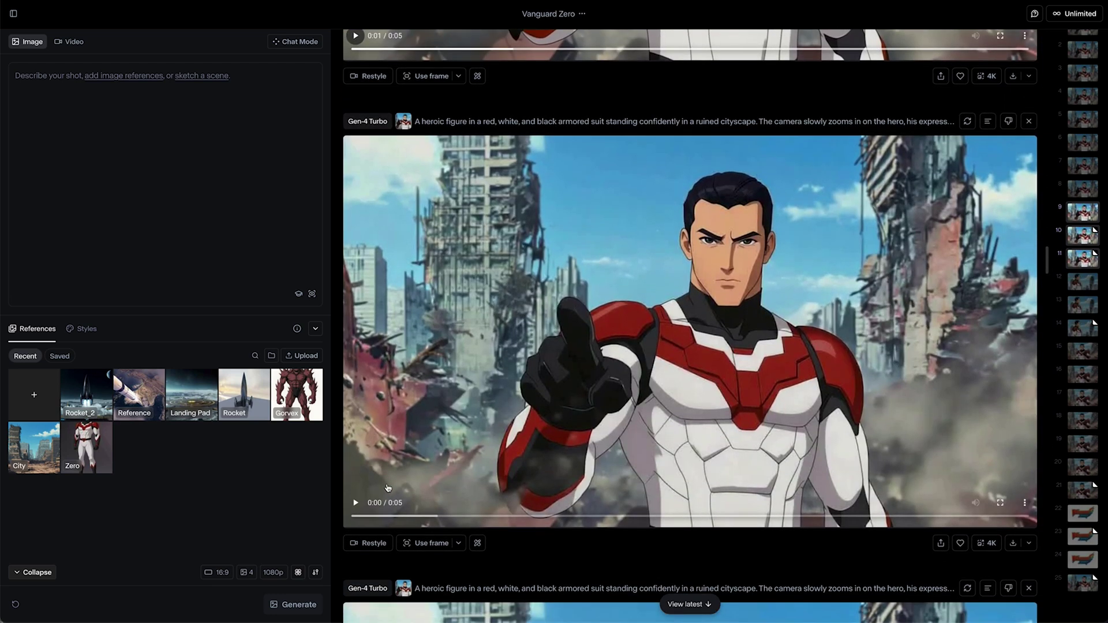
{"action": "scroll", "coordinate": [388, 487], "scroll_direction": "down", "scroll_amount": 6}
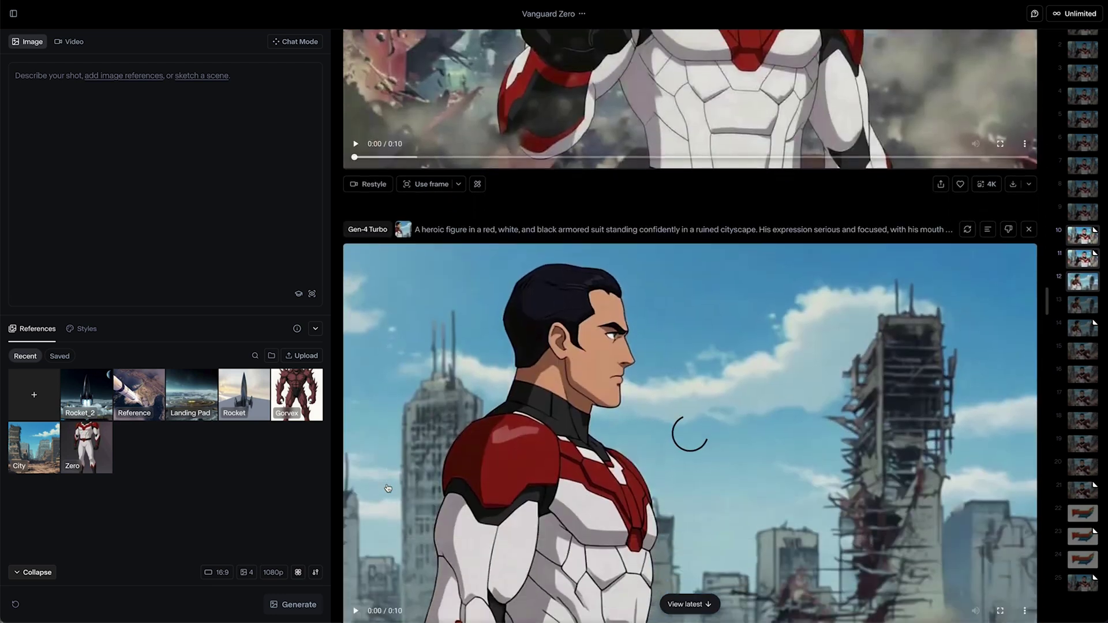
{"action": "scroll", "coordinate": [388, 487], "scroll_direction": "down", "scroll_amount": 2}
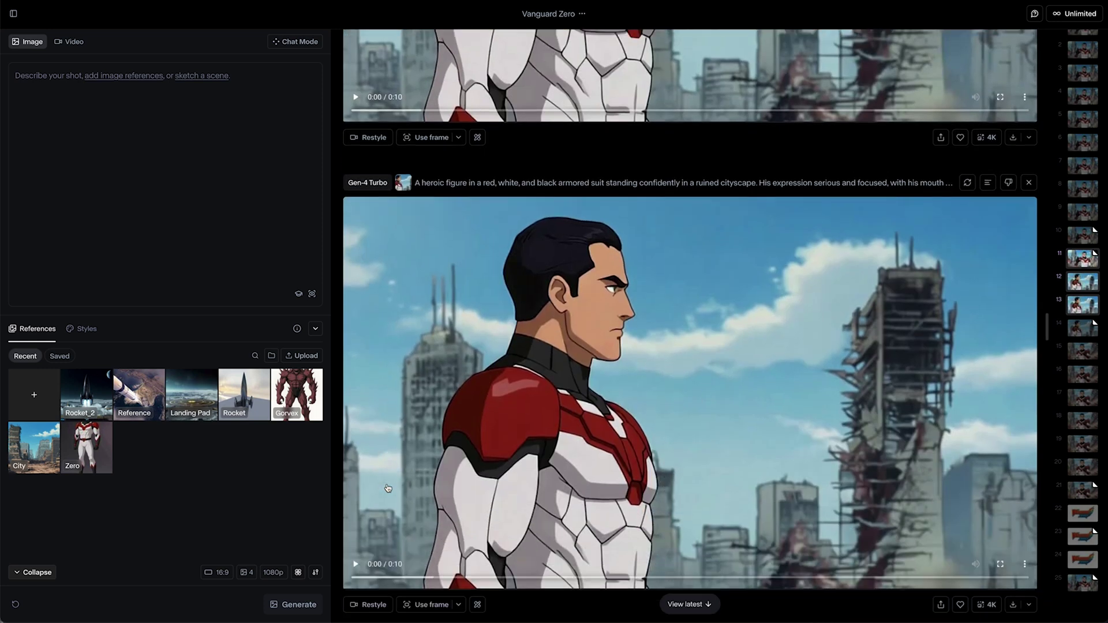
{"action": "scroll", "coordinate": [388, 488], "scroll_direction": "down", "scroll_amount": 2}
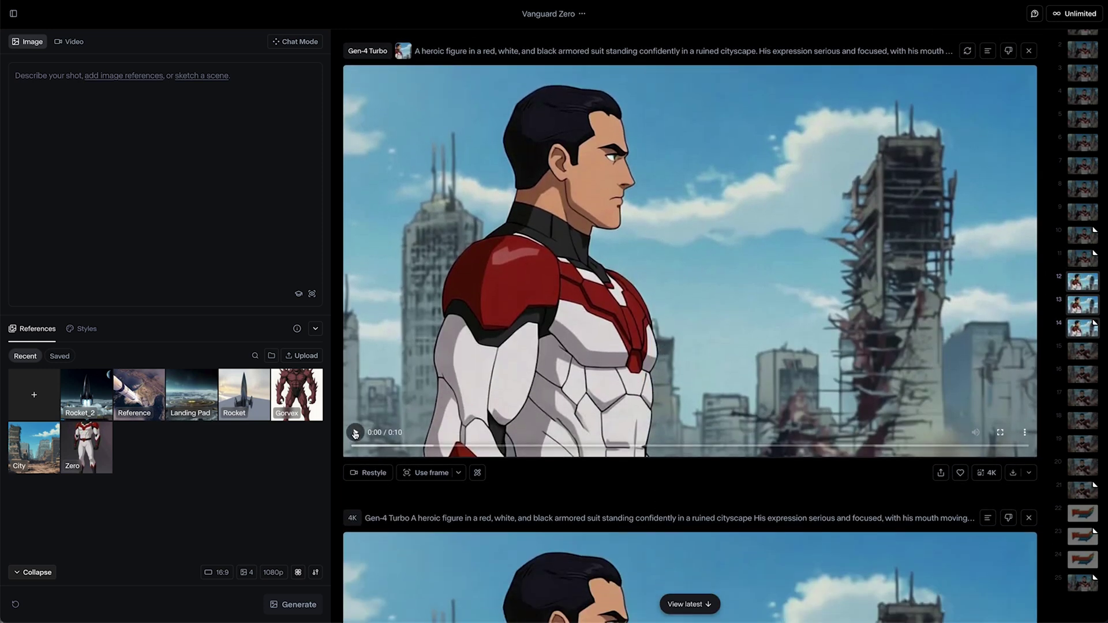
{"action": "left_click", "coordinate": [356, 433]}
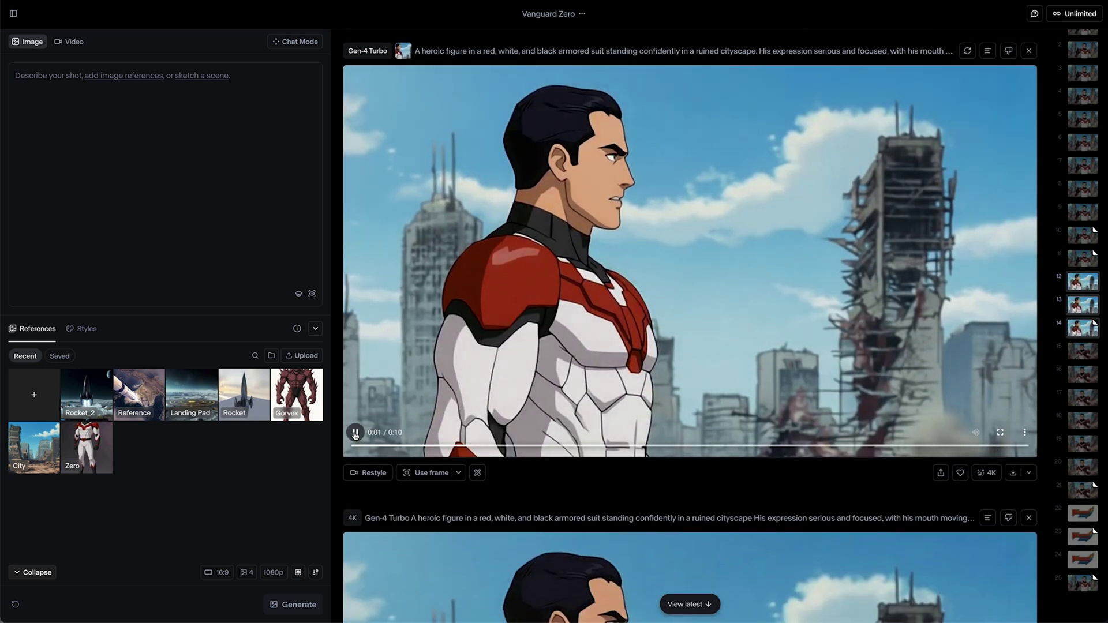